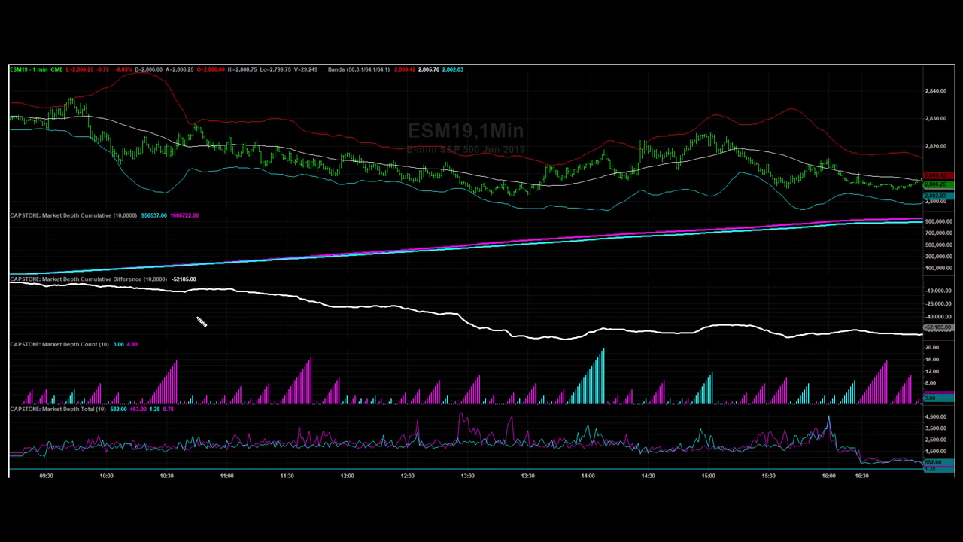
Draw a magenta arrow at the Market Depth Total line and underline the Market Depth Count title.
left_click_drag(57, 416, 76, 440)
left_click_drag(39, 349, 112, 354)
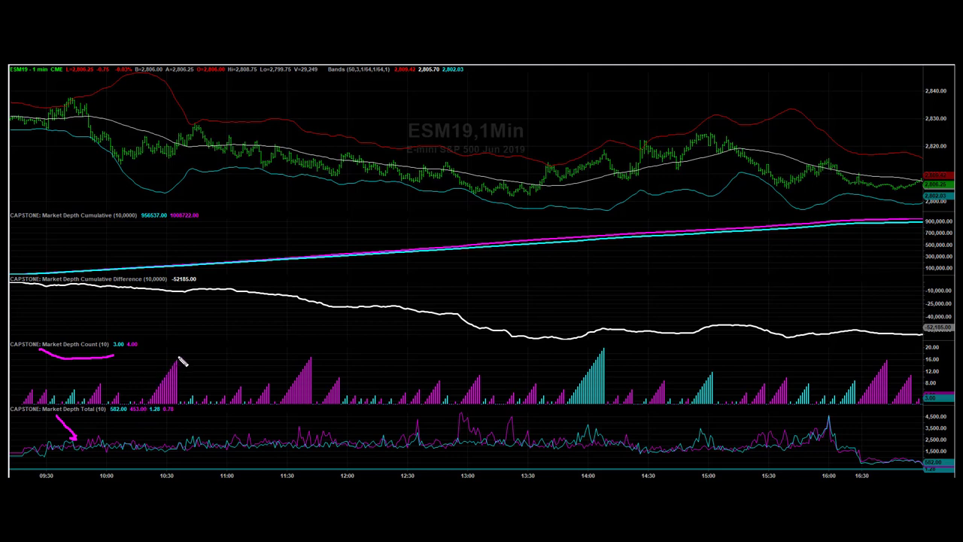
Draw arrows at the 10:30, 11:30, 14:05 and 15:00 Count peaks, plus a horizontal line near 16.
mouse_move(164, 333)
left_mouse_down()
mouse_move(172, 366)
mouse_move(179, 345)
mouse_move(238, 384)
left_mouse_up()
mouse_move(301, 336)
left_mouse_down()
mouse_move(304, 355)
mouse_move(308, 343)
mouse_move(336, 380)
mouse_move(347, 365)
left_mouse_up()
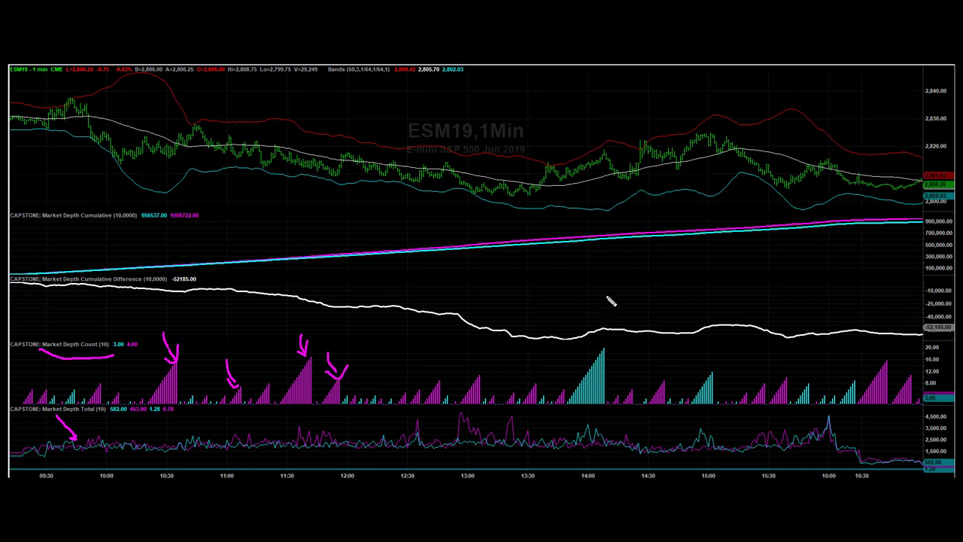
mouse_move(605, 295)
left_mouse_down()
mouse_move(606, 344)
mouse_move(617, 335)
left_mouse_up()
mouse_move(710, 292)
left_mouse_down()
mouse_move(711, 352)
mouse_move(720, 358)
left_mouse_up()
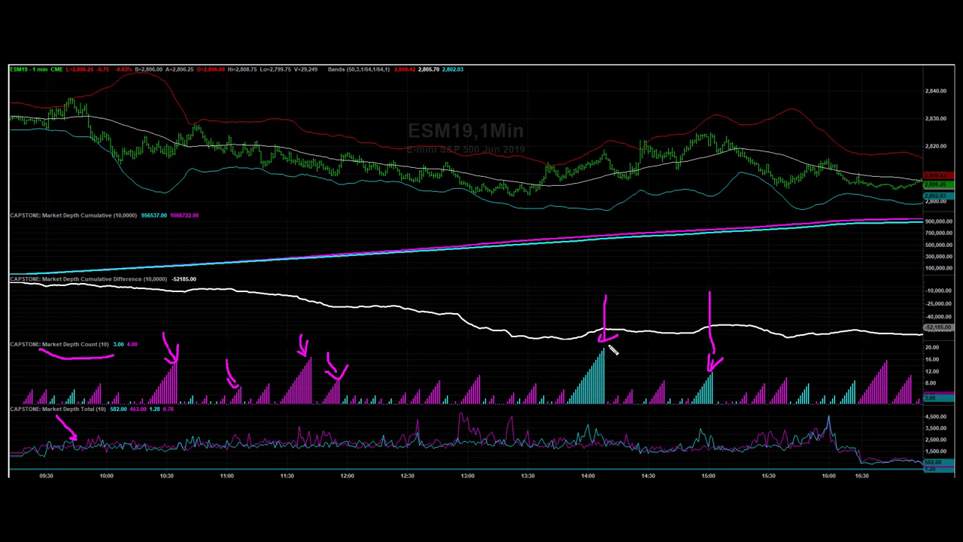
mouse_move(54, 359)
left_mouse_down()
mouse_move(889, 368)
mouse_move(938, 352)
left_mouse_up()
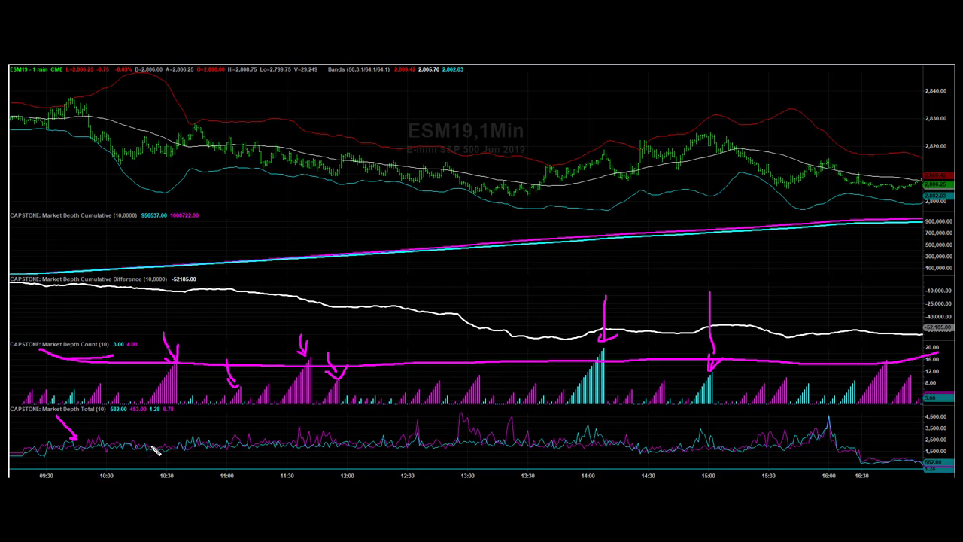
Add arrows in the Total panel near 09:30, mark the 12:00 Count bars, and underline the last-price readout.
left_click_drag(140, 421, 147, 442)
left_click_drag(154, 445, 174, 445)
left_click_drag(177, 411, 188, 410)
left_click_drag(29, 431, 48, 442)
left_click_drag(54, 364, 91, 385)
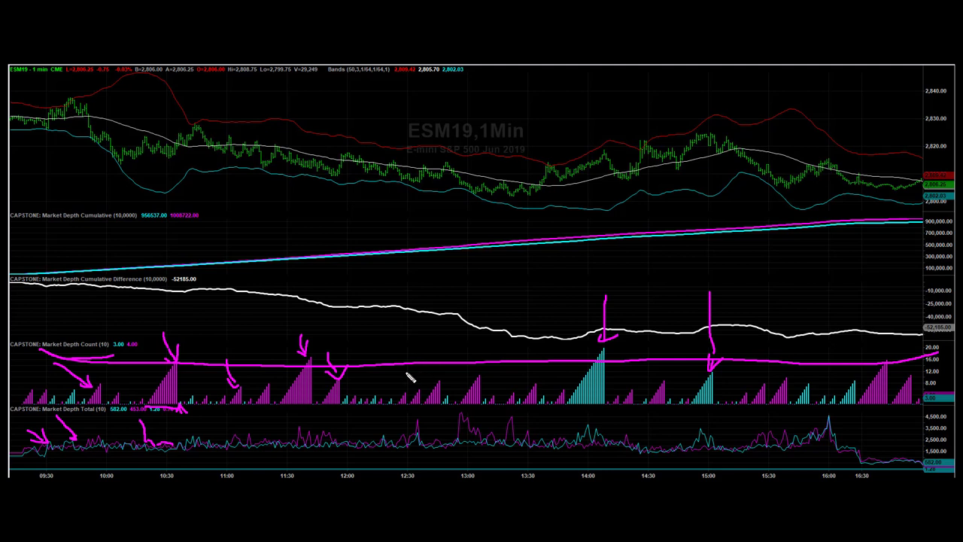
mouse_move(366, 374)
left_mouse_down()
mouse_move(351, 385)
mouse_move(356, 397)
left_mouse_up()
left_click_drag(63, 77, 118, 75)
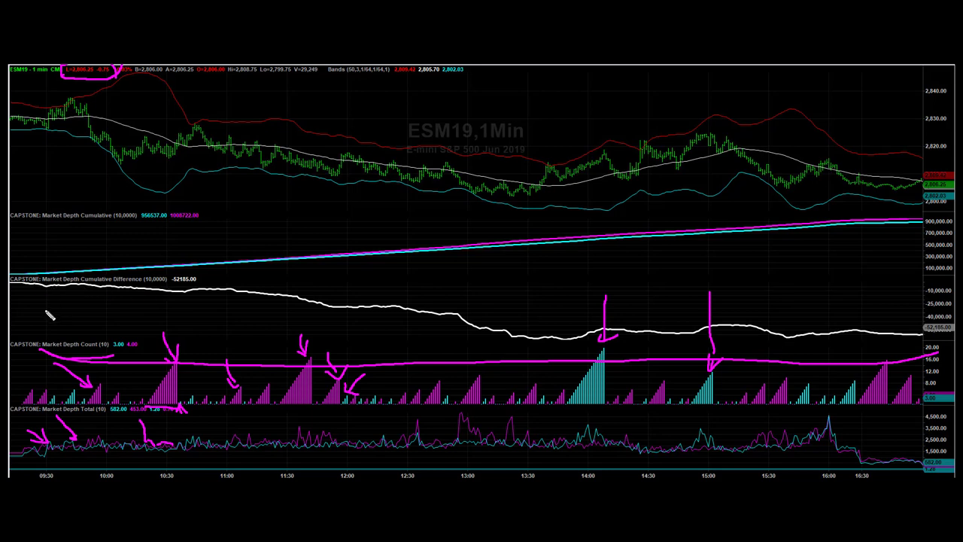
Arrow the cumulative lines' starts, the lower band near 11:50, and 11:30, then trace the Difference decline.
mouse_move(52, 287)
left_mouse_down()
mouse_move(43, 323)
mouse_move(57, 300)
left_mouse_up()
mouse_move(66, 219)
left_mouse_down()
mouse_move(67, 269)
mouse_move(76, 256)
left_mouse_up()
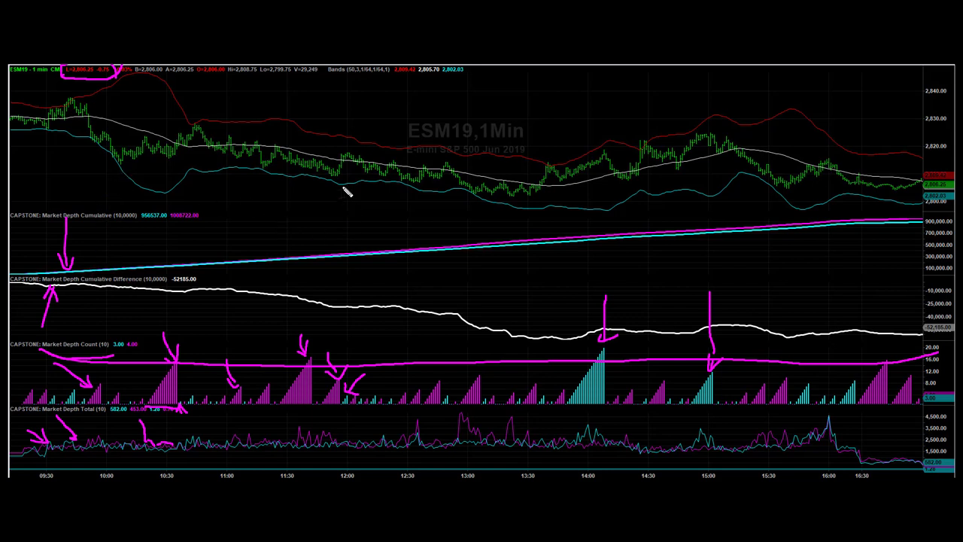
mouse_move(323, 209)
left_mouse_down()
mouse_move(329, 183)
mouse_move(337, 186)
left_mouse_up()
left_click_drag(331, 204, 333, 181)
left_click_drag(344, 200, 342, 184)
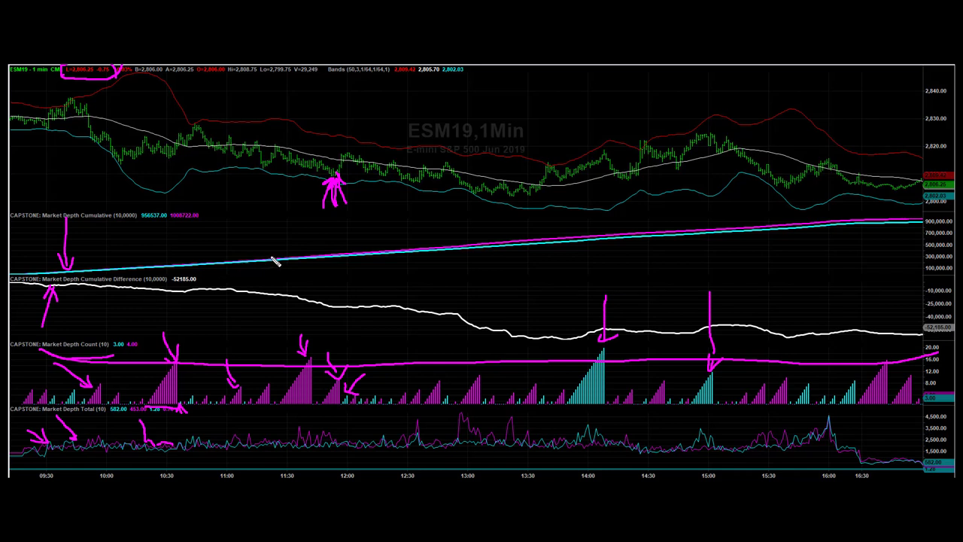
mouse_move(308, 259)
left_mouse_down()
mouse_move(313, 297)
mouse_move(320, 271)
left_mouse_up()
mouse_move(84, 280)
left_mouse_down()
mouse_move(147, 296)
mouse_move(397, 320)
mouse_move(890, 345)
left_mouse_up()
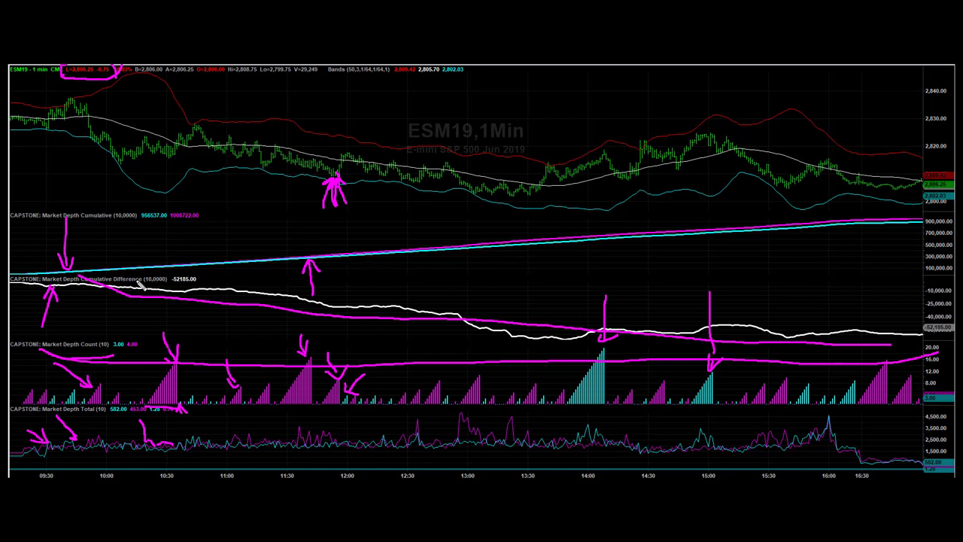
Draw a sloping Difference line, an arrow at the 14:05 spike extended into the price chart with an arrowhead.
mouse_move(127, 289)
left_mouse_down()
mouse_move(339, 334)
mouse_move(686, 349)
left_mouse_up()
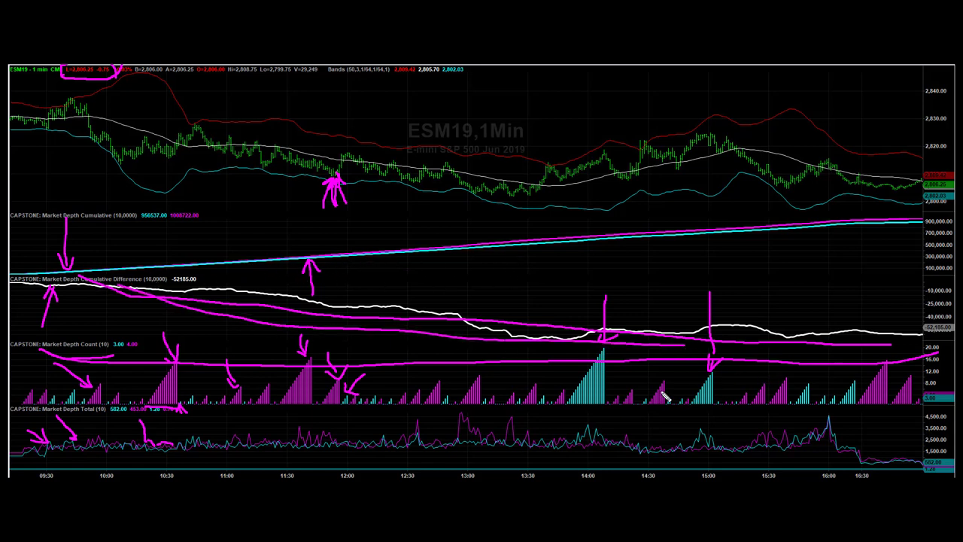
left_click_drag(558, 275, 611, 350)
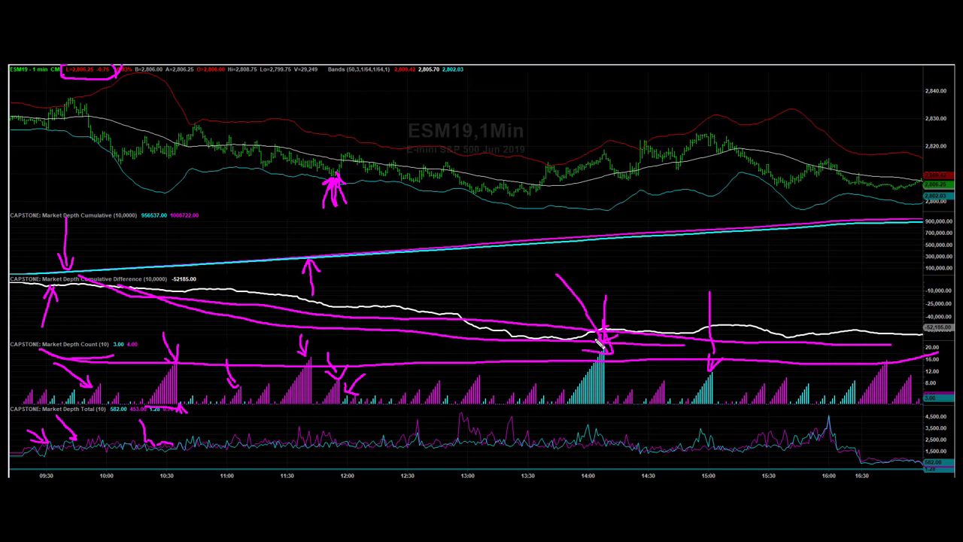
mouse_move(180, 360)
left_mouse_down()
mouse_move(630, 362)
mouse_move(602, 294)
mouse_move(606, 154)
mouse_move(621, 83)
mouse_move(610, 99)
left_mouse_up()
left_click_drag(607, 159, 861, 183)
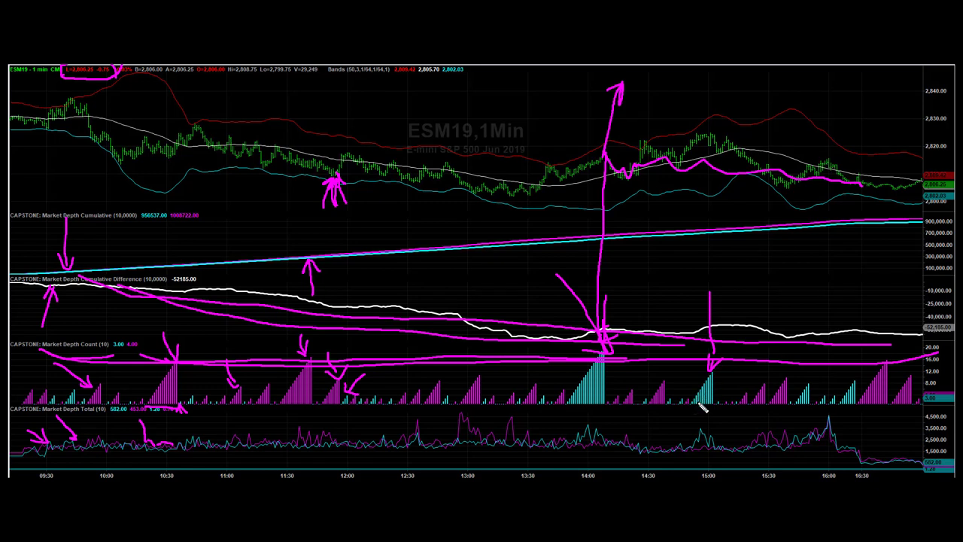
Mark the 15:00 price peak and add marks and an arrow around the 14:00 and 15:00 Count spikes.
left_click_drag(709, 371, 718, 360)
left_click_drag(698, 105, 706, 136)
left_click_drag(601, 351, 570, 347)
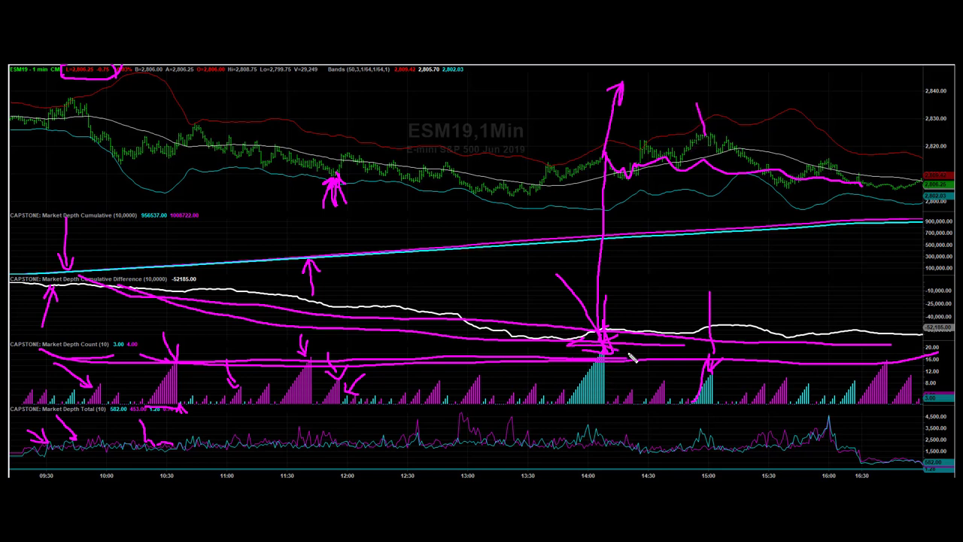
left_click_drag(711, 364, 746, 373)
left_click_drag(637, 303, 608, 332)
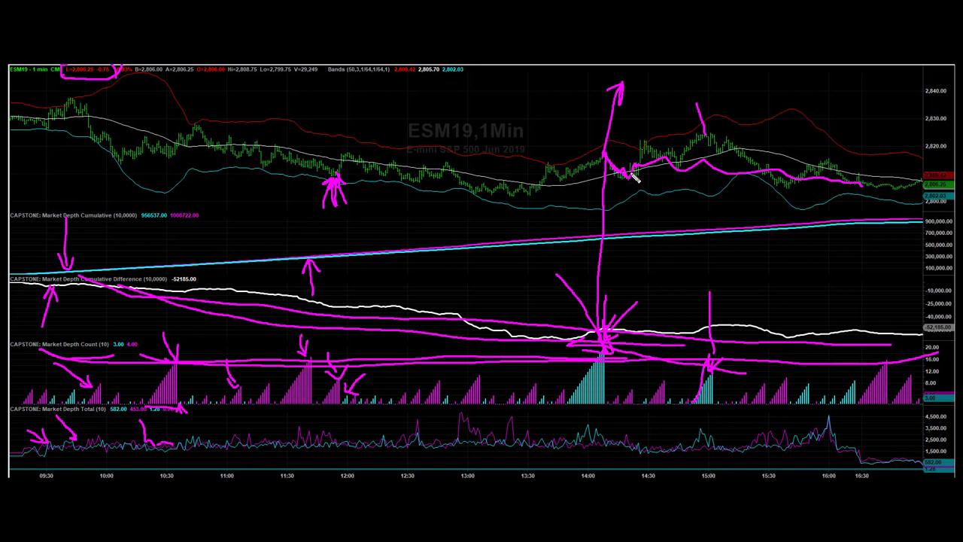
Draw a downtrend line from the 15:00 peak, underline the Count bars after 15:00, and retrace the line bolder.
left_click_drag(698, 133, 790, 191)
left_click_drag(684, 371, 936, 373)
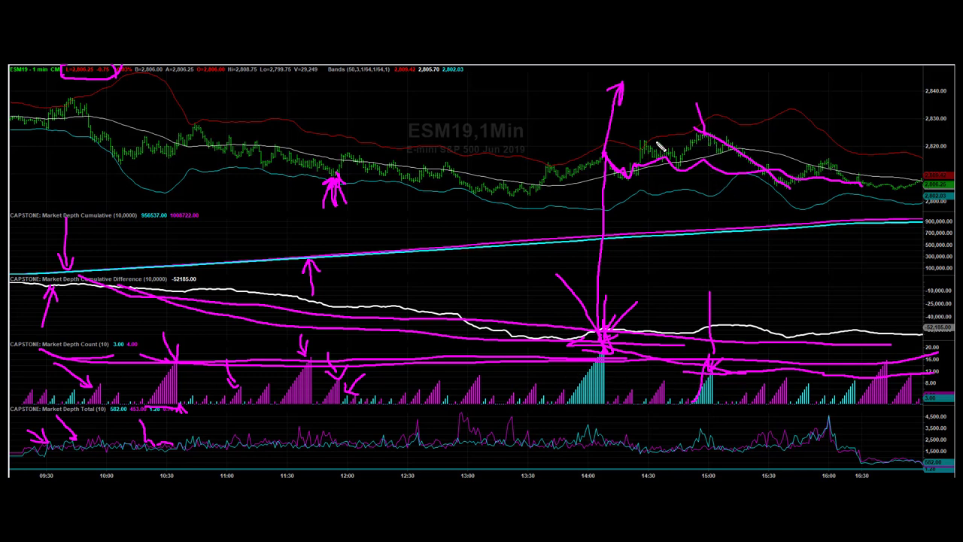
mouse_move(627, 141)
left_mouse_down()
mouse_move(705, 135)
mouse_move(704, 126)
mouse_move(723, 132)
mouse_move(714, 140)
left_mouse_up()
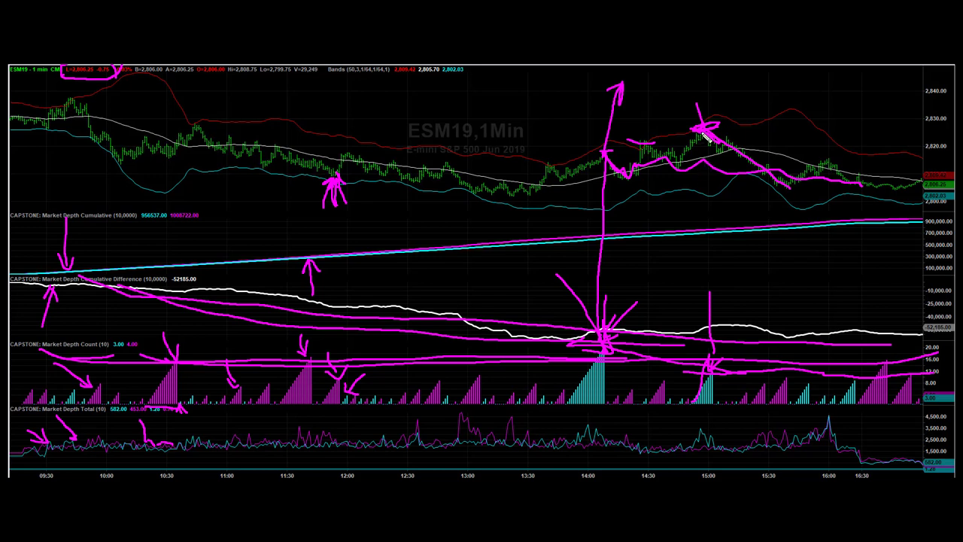
left_click_drag(729, 146, 791, 187)
left_click_drag(706, 132, 786, 184)
left_click_drag(686, 117, 757, 175)
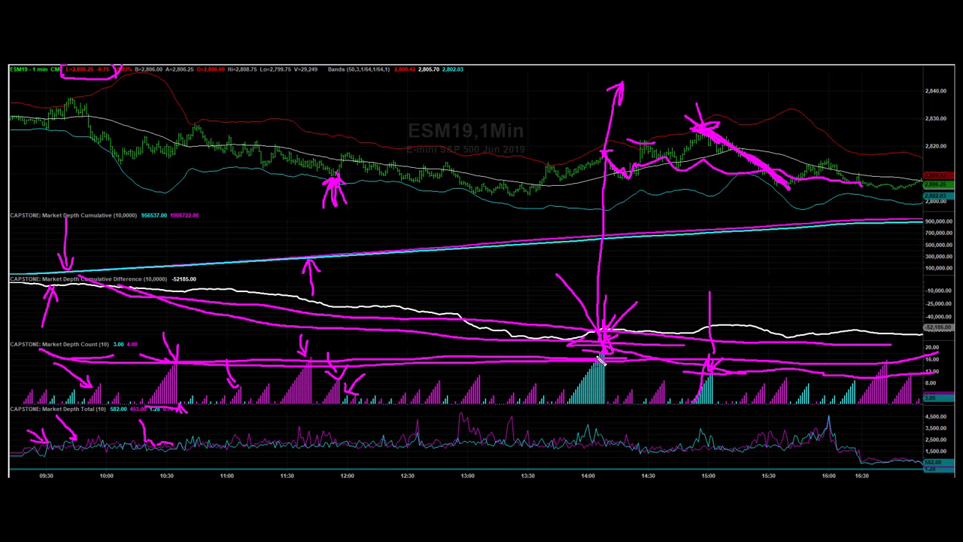